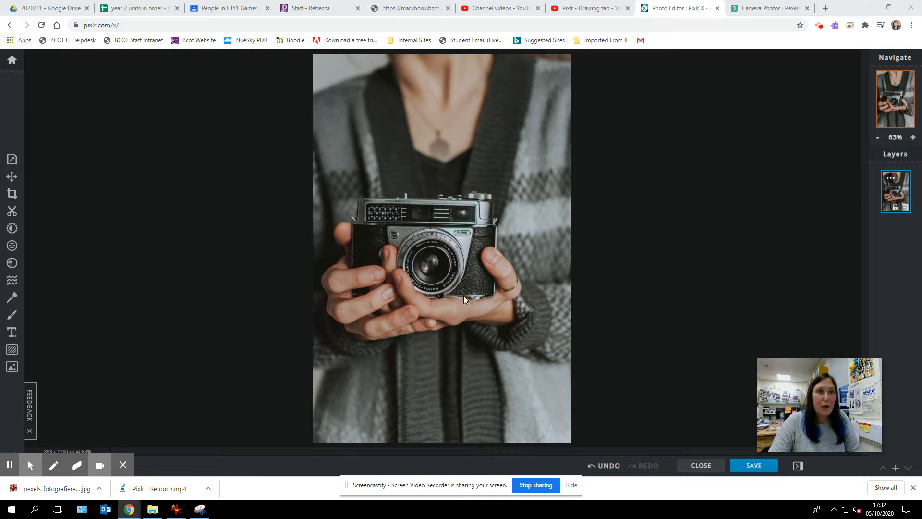
- Add a new text layer over the camera photo and dismiss the advertisement
{"action": "left_click", "coordinate": [12, 332]}
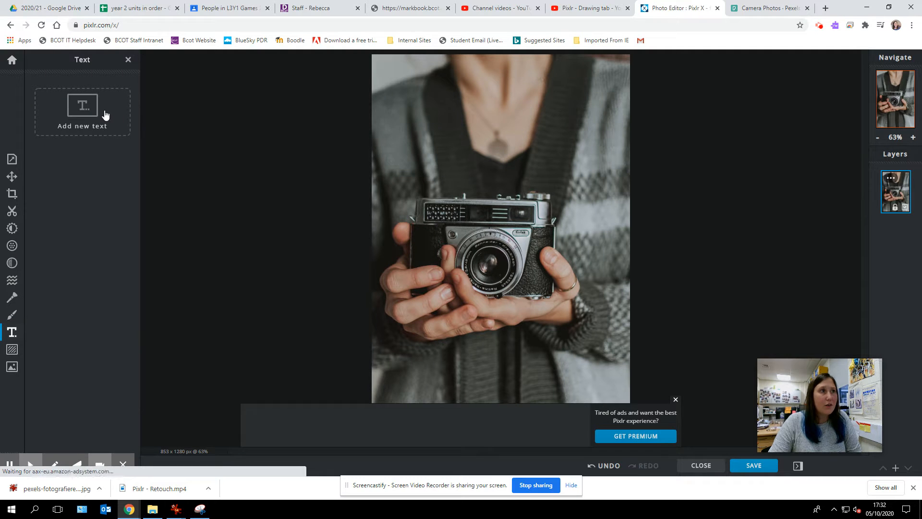
{"action": "left_click", "coordinate": [75, 114]}
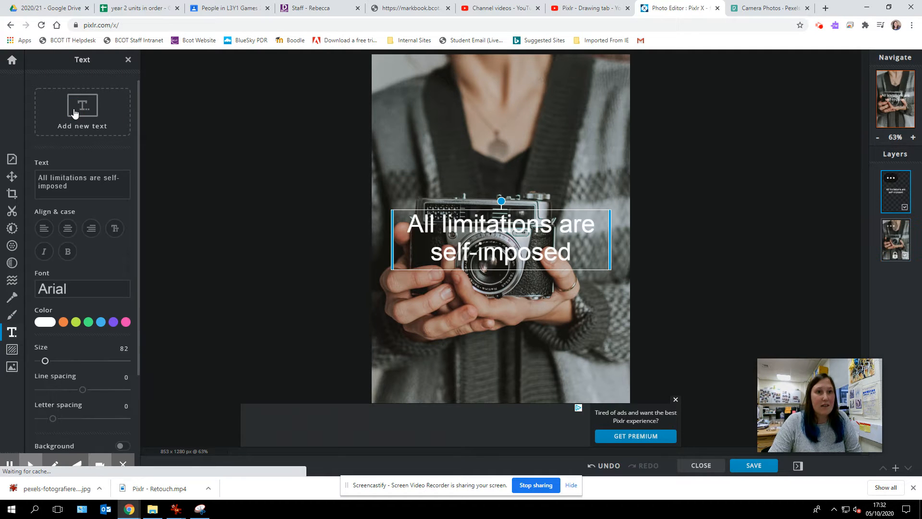
{"action": "left_click", "coordinate": [675, 401]}
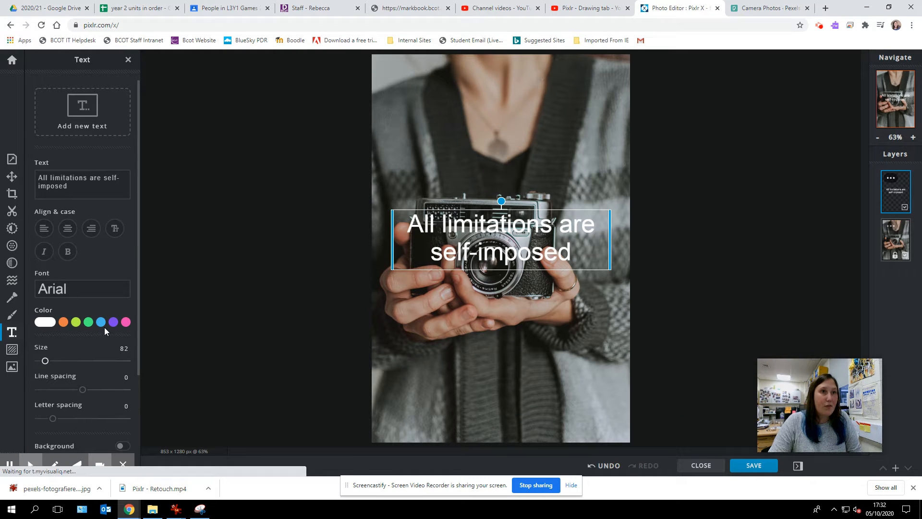
- Try adding sample characters to the text's wording and delete them again
{"action": "left_click", "coordinate": [38, 180]}
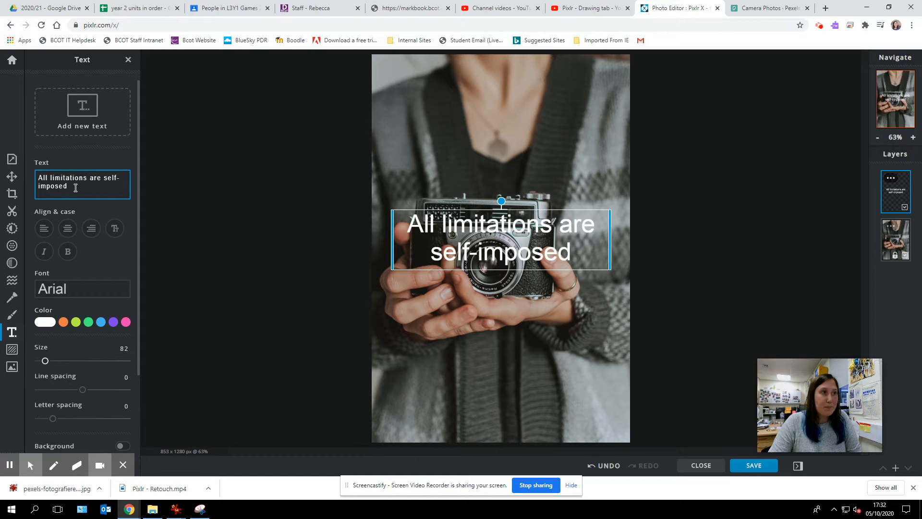
{"action": "type", "text": "gfhfdj"}
{"action": "key", "text": "BackSpace"}
{"action": "key", "text": "BackSpace"}
{"action": "key", "text": "BackSpace"}
{"action": "key", "text": "BackSpace"}
{"action": "key", "text": "BackSpace"}
{"action": "key", "text": "BackSpace"}
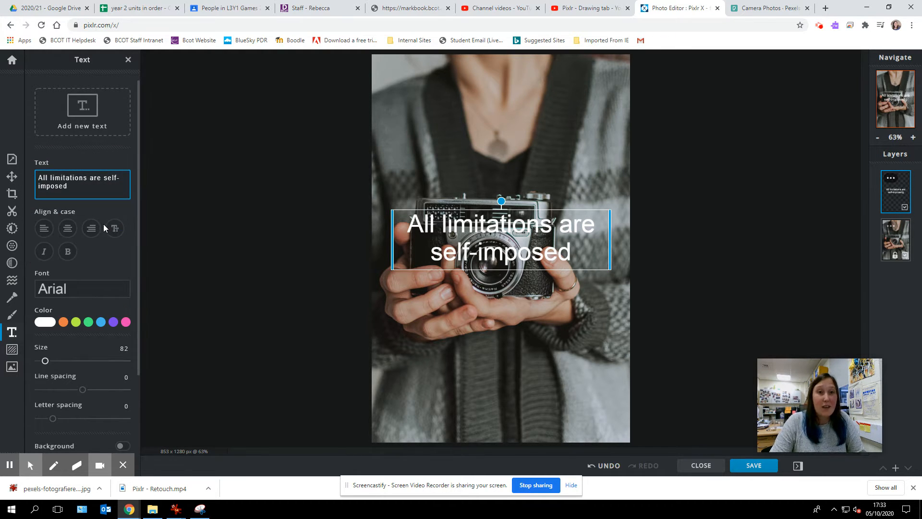
- Try the left, center and right alignments on the text and leave it left-aligned
{"action": "left_click", "coordinate": [45, 230]}
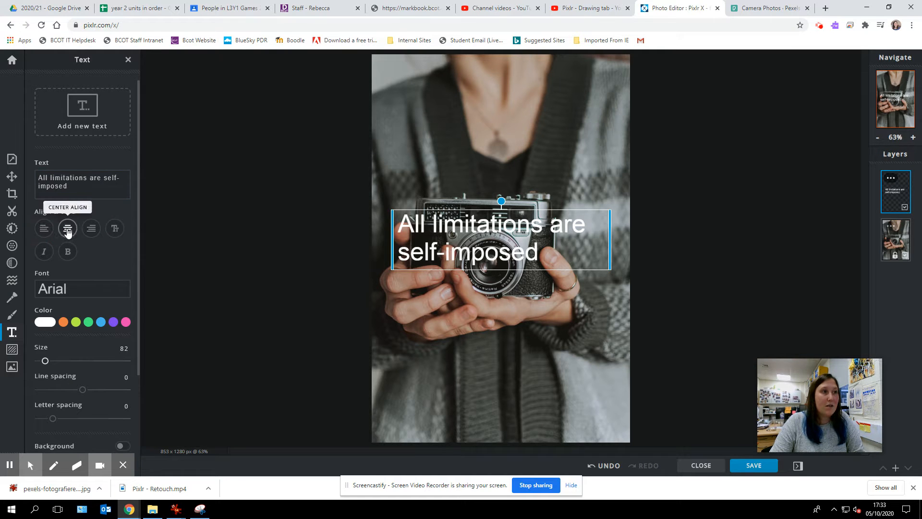
{"action": "left_click", "coordinate": [69, 229]}
{"action": "left_click", "coordinate": [91, 229]}
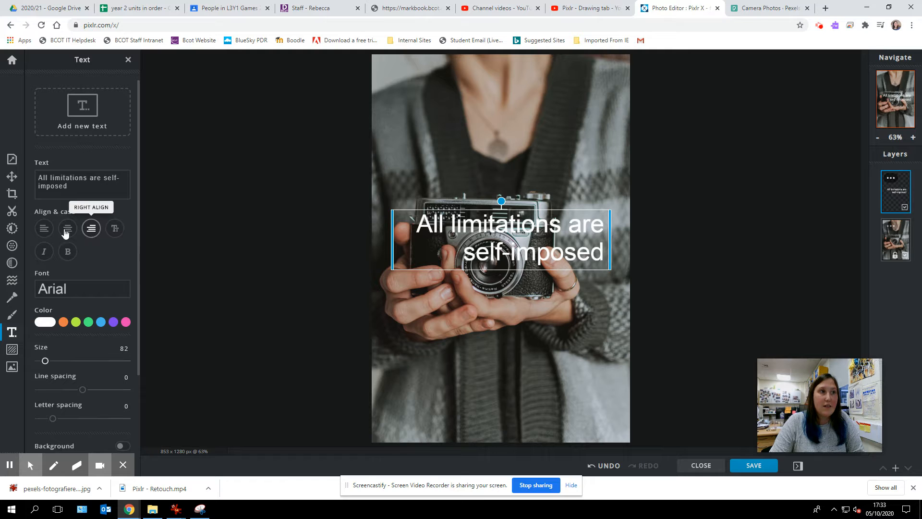
{"action": "left_click", "coordinate": [43, 229]}
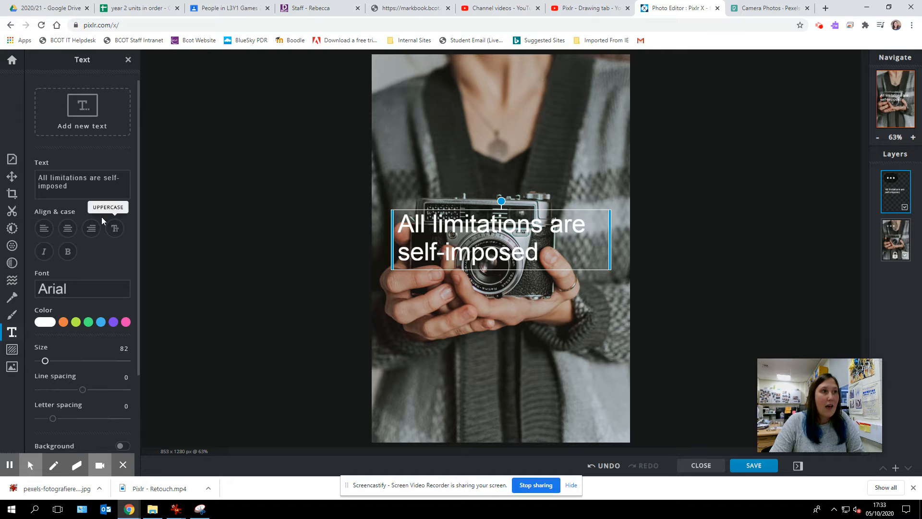
- Try the uppercase, italic and bold styles on the text, switching each one off again
{"action": "left_click", "coordinate": [112, 229]}
{"action": "left_click", "coordinate": [112, 229]}
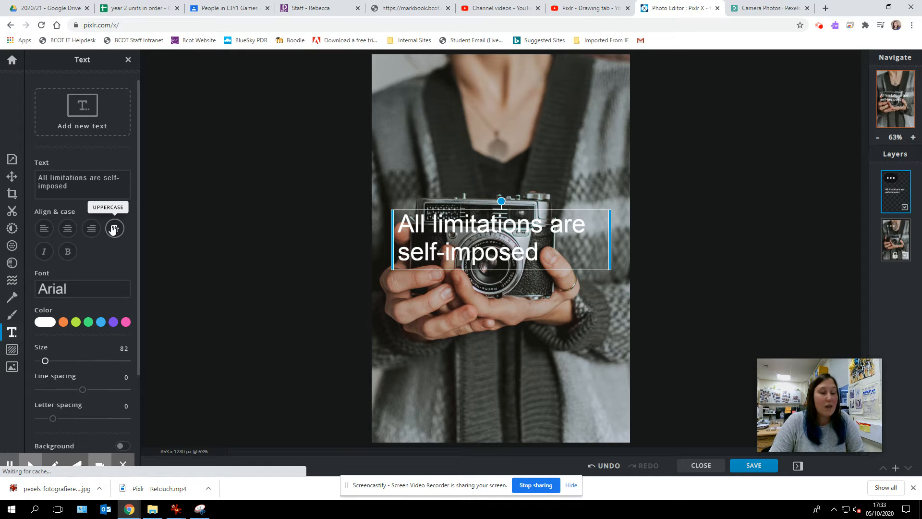
{"action": "left_click", "coordinate": [42, 256]}
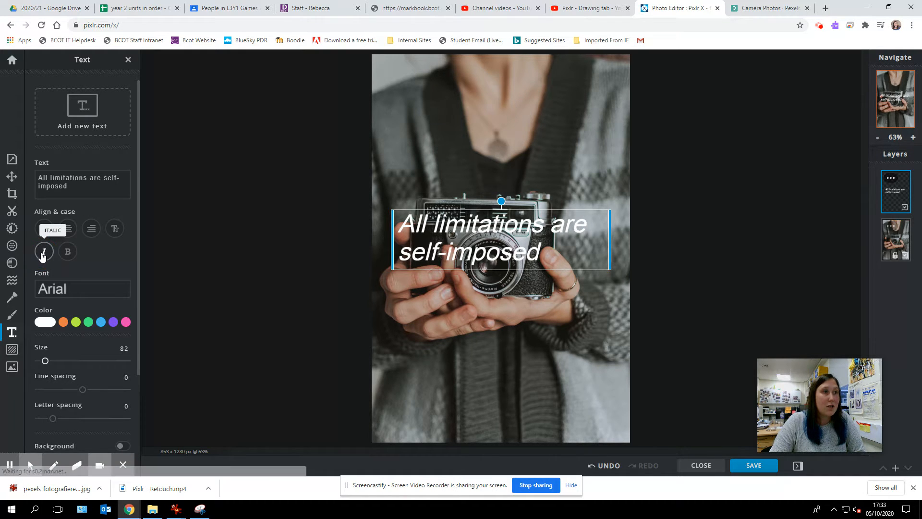
{"action": "left_click", "coordinate": [42, 256]}
{"action": "left_click", "coordinate": [68, 252]}
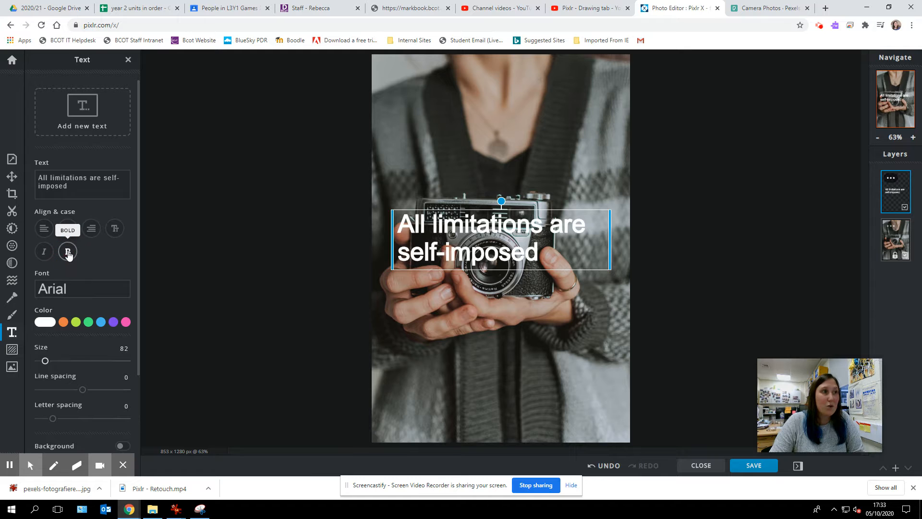
{"action": "left_click", "coordinate": [67, 252]}
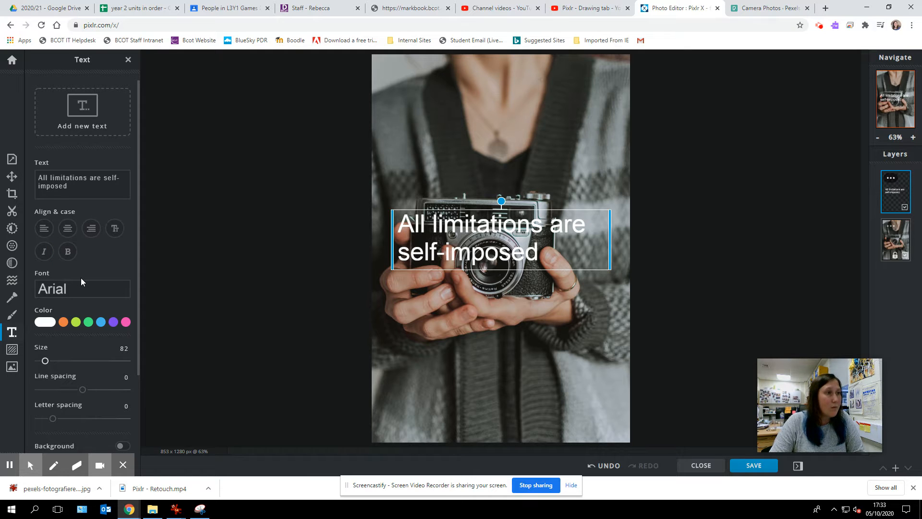
- Set the text's font to BebasNeue and its color to purple #5F2EC2
{"action": "scroll", "coordinate": [79, 269], "scroll_direction": "down", "scroll_amount": 1}
{"action": "scroll", "coordinate": [75, 250], "scroll_direction": "down", "scroll_amount": 1}
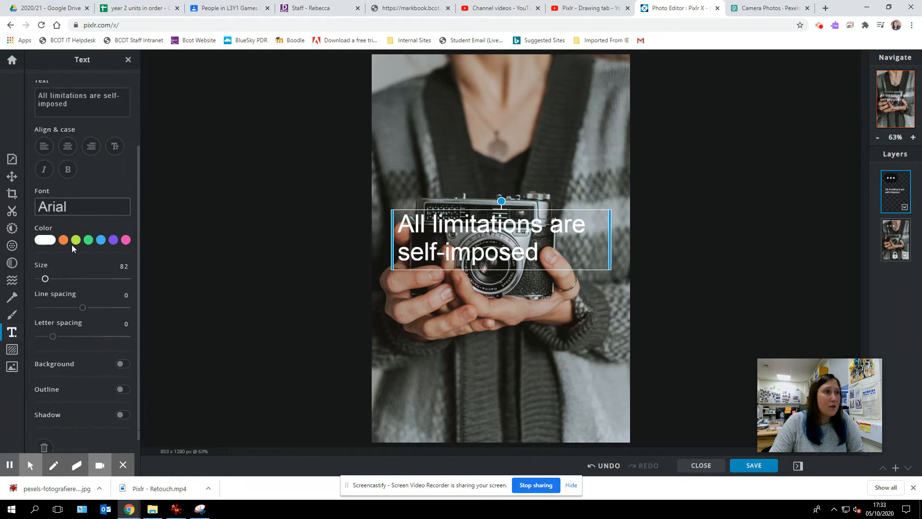
{"action": "left_click", "coordinate": [63, 193]}
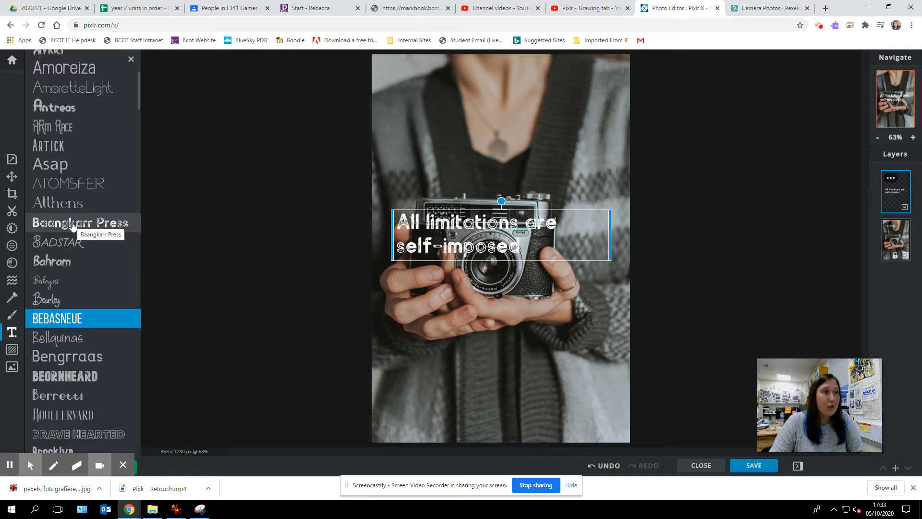
{"action": "left_click", "coordinate": [69, 319]}
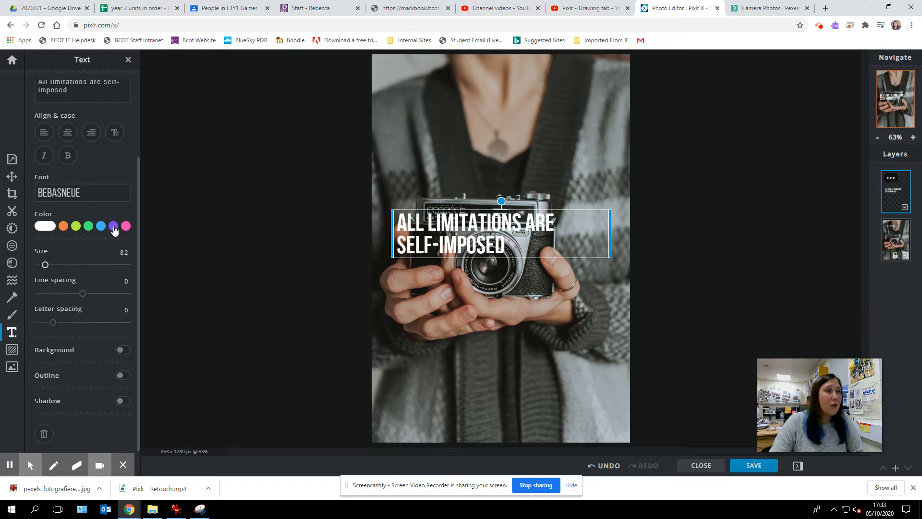
{"action": "left_click", "coordinate": [113, 227]}
{"action": "mouse_move", "coordinate": [105, 251]}
{"action": "left_mouse_down"}
{"action": "mouse_move", "coordinate": [104, 271]}
{"action": "mouse_move", "coordinate": [119, 275]}
{"action": "mouse_move", "coordinate": [121, 253]}
{"action": "mouse_move", "coordinate": [105, 268]}
{"action": "mouse_move", "coordinate": [105, 253]}
{"action": "mouse_move", "coordinate": [91, 257]}
{"action": "mouse_move", "coordinate": [94, 265]}
{"action": "mouse_move", "coordinate": [108, 252]}
{"action": "left_mouse_up"}
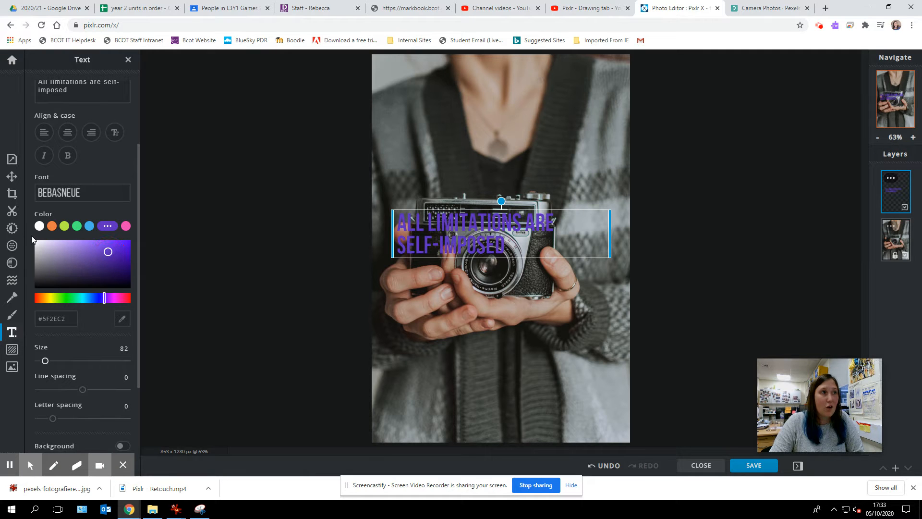
- Set the text size to 120, the line spacing to -16 and the letter spacing to 1
{"action": "scroll", "coordinate": [91, 341], "scroll_direction": "down", "scroll_amount": 2}
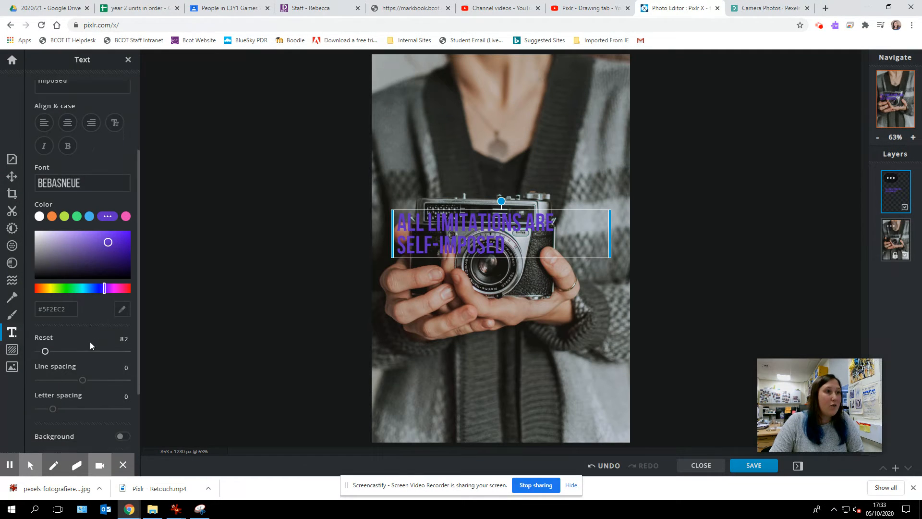
{"action": "mouse_move", "coordinate": [45, 267]}
{"action": "left_mouse_down"}
{"action": "mouse_move", "coordinate": [60, 265]}
{"action": "mouse_move", "coordinate": [41, 266]}
{"action": "mouse_move", "coordinate": [48, 263]}
{"action": "left_mouse_up"}
{"action": "mouse_move", "coordinate": [82, 293]}
{"action": "left_mouse_down"}
{"action": "mouse_move", "coordinate": [103, 293]}
{"action": "mouse_move", "coordinate": [66, 293]}
{"action": "mouse_move", "coordinate": [75, 293]}
{"action": "left_mouse_up"}
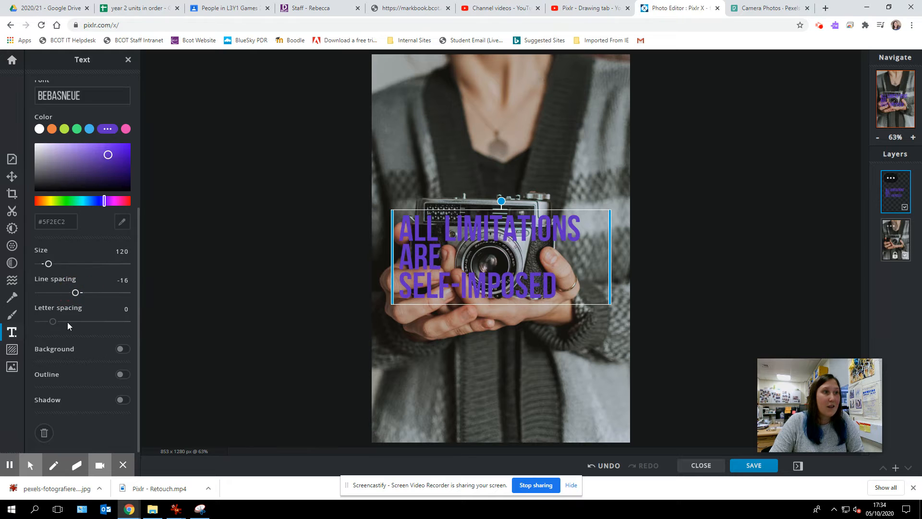
{"action": "mouse_move", "coordinate": [54, 323]}
{"action": "left_mouse_down"}
{"action": "mouse_move", "coordinate": [62, 323]}
{"action": "mouse_move", "coordinate": [53, 321]}
{"action": "left_mouse_up"}
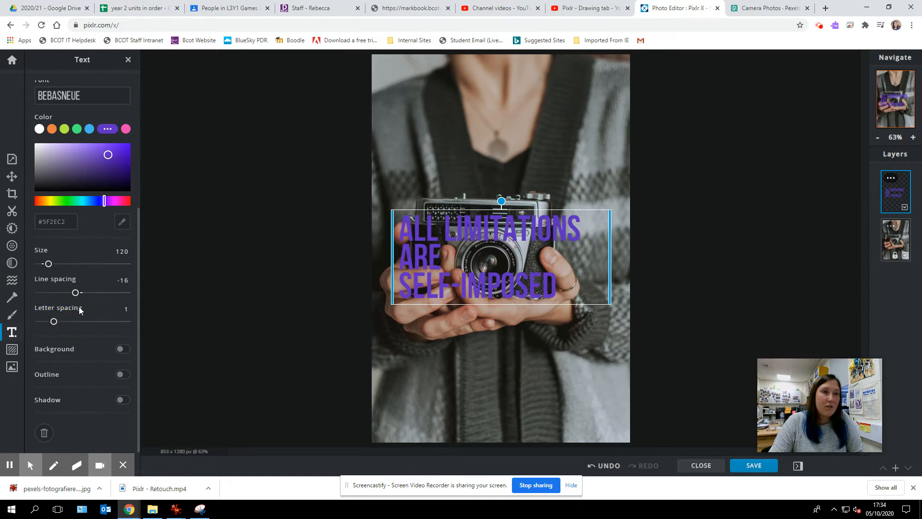
- Enable a text background, try its line and word modes, and punch the letters out of it
{"action": "left_click", "coordinate": [122, 349]}
{"action": "left_click_drag", "start_coordinate": [140, 309], "coordinate": [140, 337]}
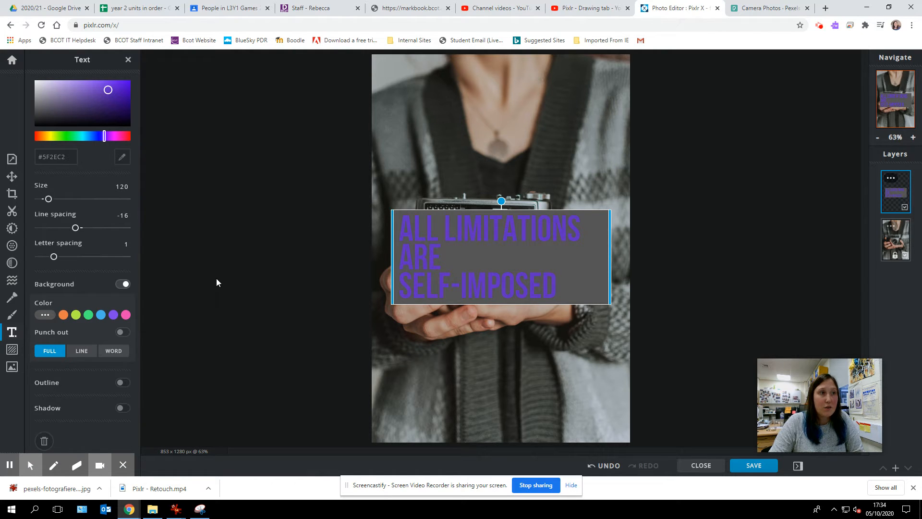
{"action": "left_click", "coordinate": [78, 353]}
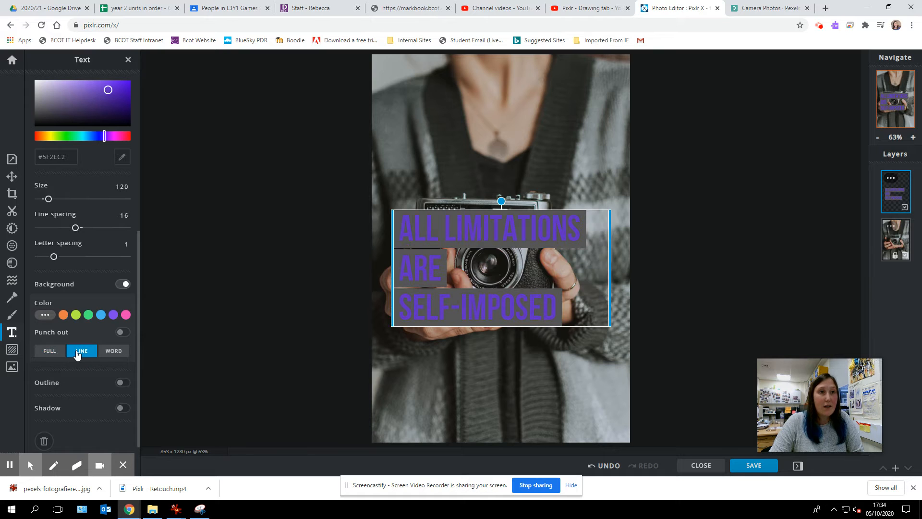
{"action": "left_click", "coordinate": [112, 355]}
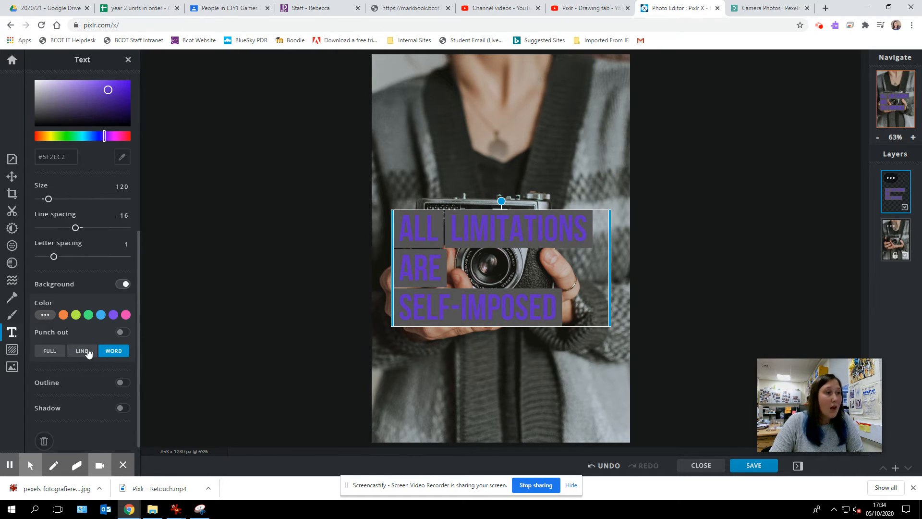
{"action": "left_click", "coordinate": [123, 332]}
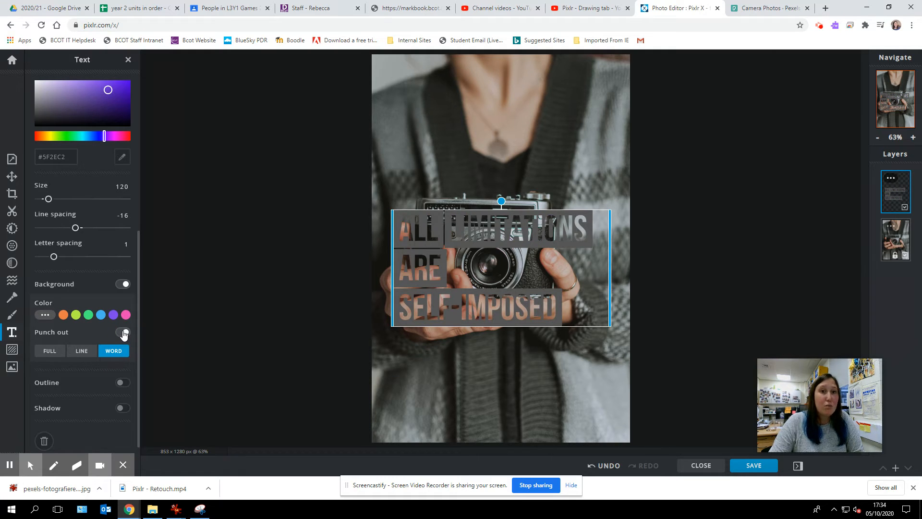
- Move the text block up so it sits above the camera in the photo
{"action": "left_click_drag", "start_coordinate": [438, 276], "coordinate": [431, 138]}
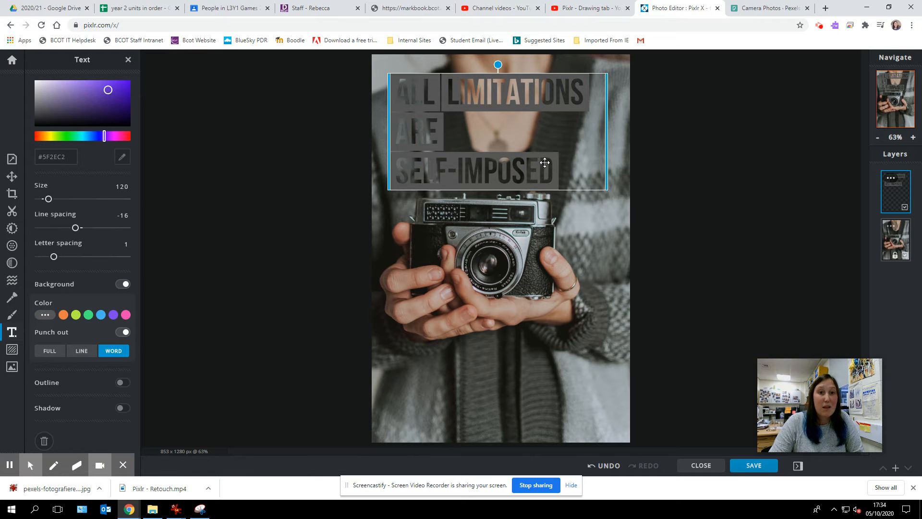
- Try pink and blue as the text background color and switch the background off
{"action": "left_click", "coordinate": [126, 315]}
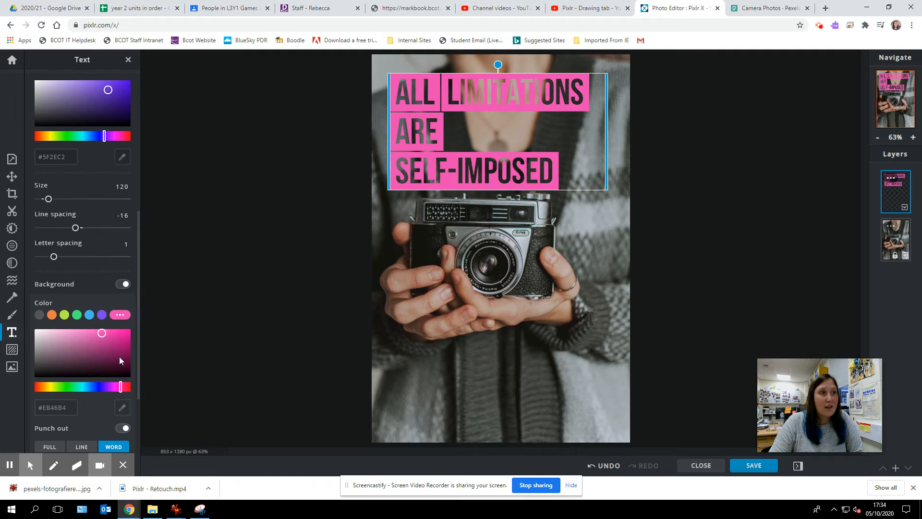
{"action": "left_click", "coordinate": [92, 316]}
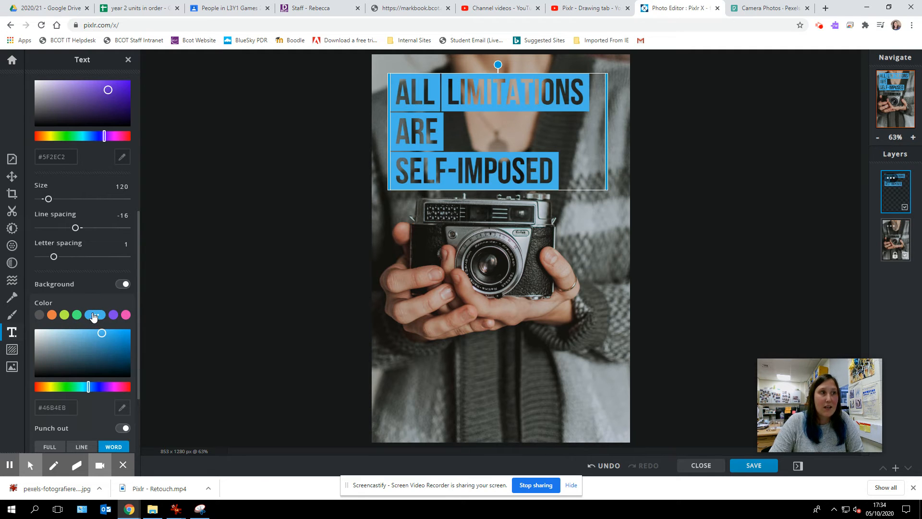
{"action": "scroll", "coordinate": [115, 403], "scroll_direction": "down", "scroll_amount": 2}
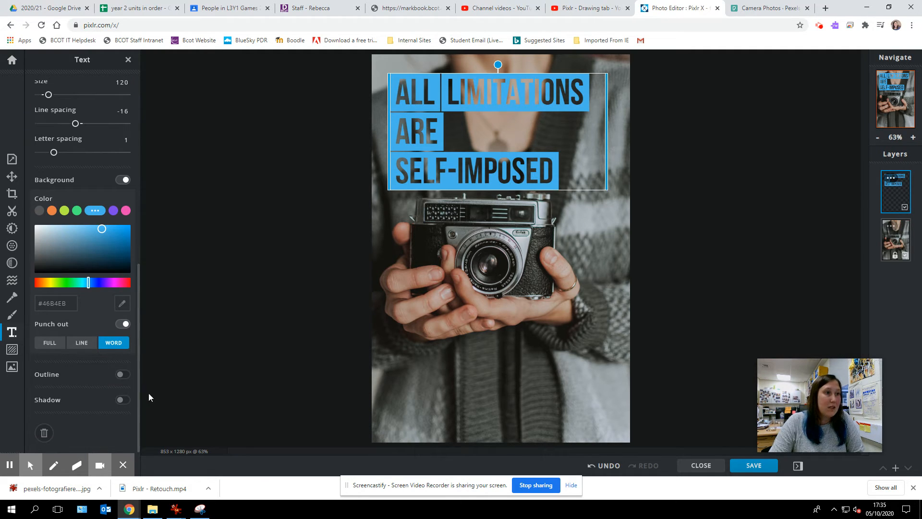
{"action": "left_click", "coordinate": [115, 329]}
{"action": "left_click", "coordinate": [121, 180]}
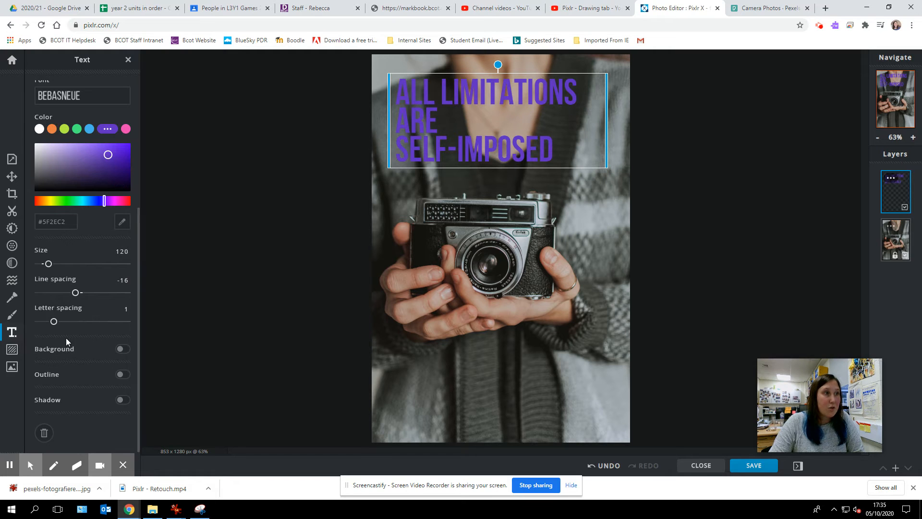
- Try a green #46EB7D outline of size 3 with punch out on the text, and switch the outline off
{"action": "left_click", "coordinate": [124, 375]}
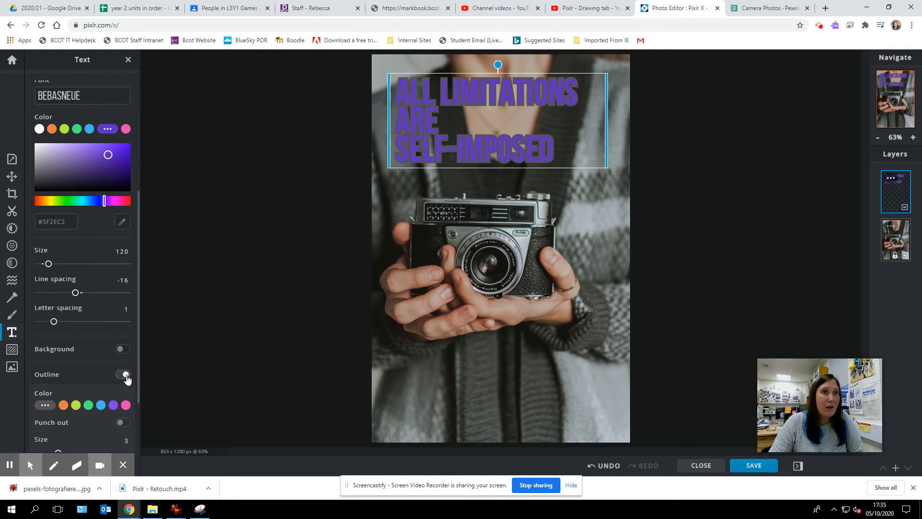
{"action": "scroll", "coordinate": [91, 382], "scroll_direction": "down", "scroll_amount": 2}
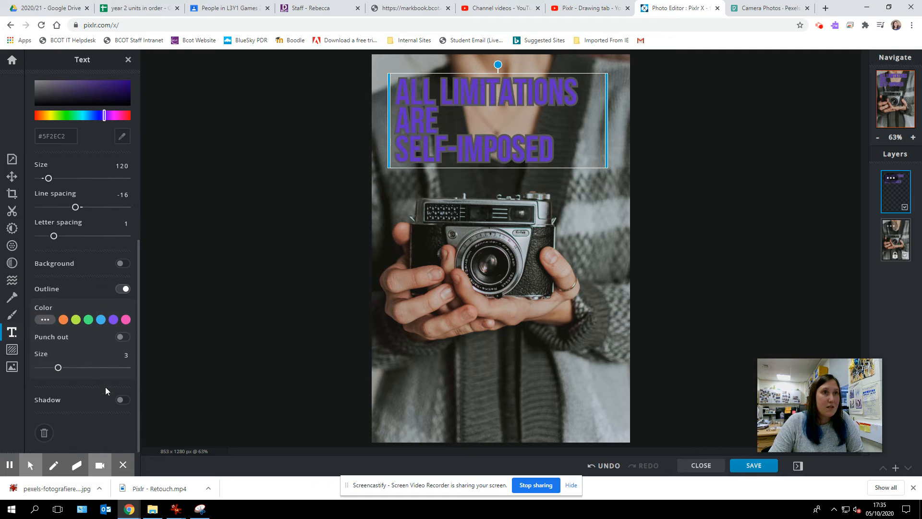
{"action": "left_click", "coordinate": [88, 320]}
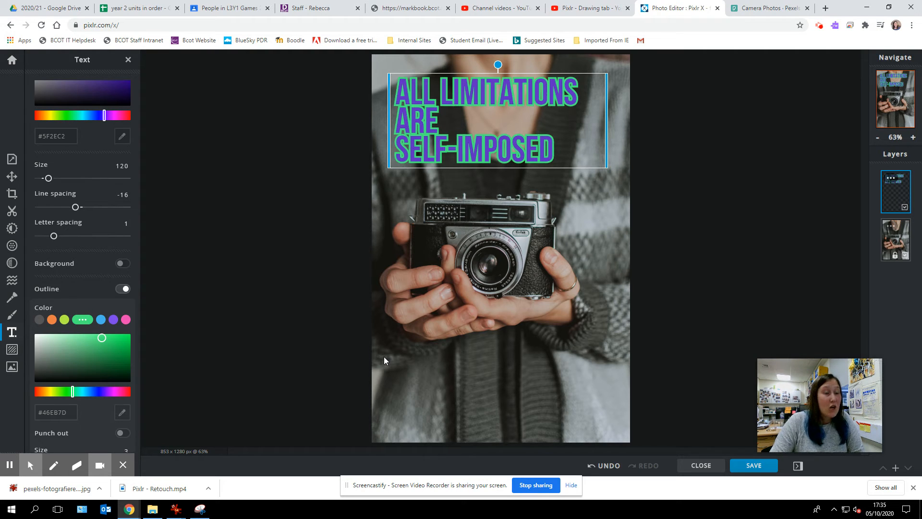
{"action": "scroll", "coordinate": [108, 368], "scroll_direction": "down", "scroll_amount": 2}
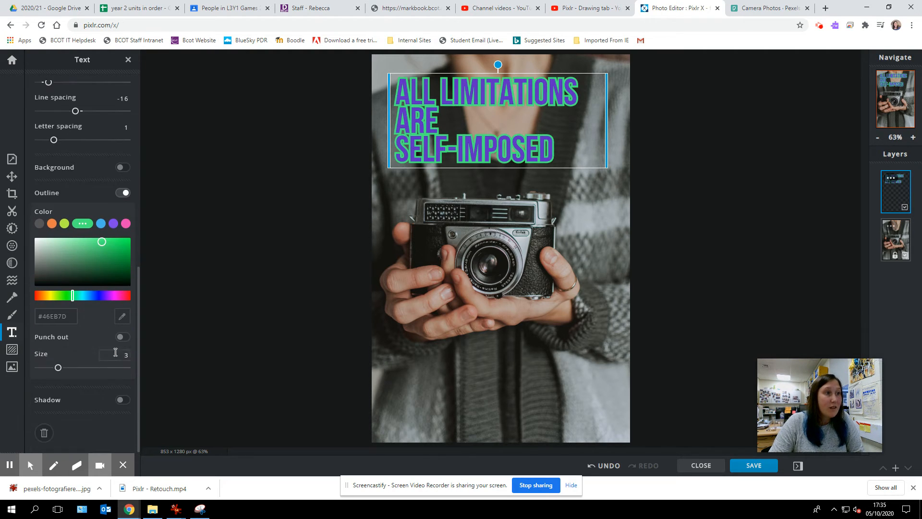
{"action": "left_click", "coordinate": [123, 337]}
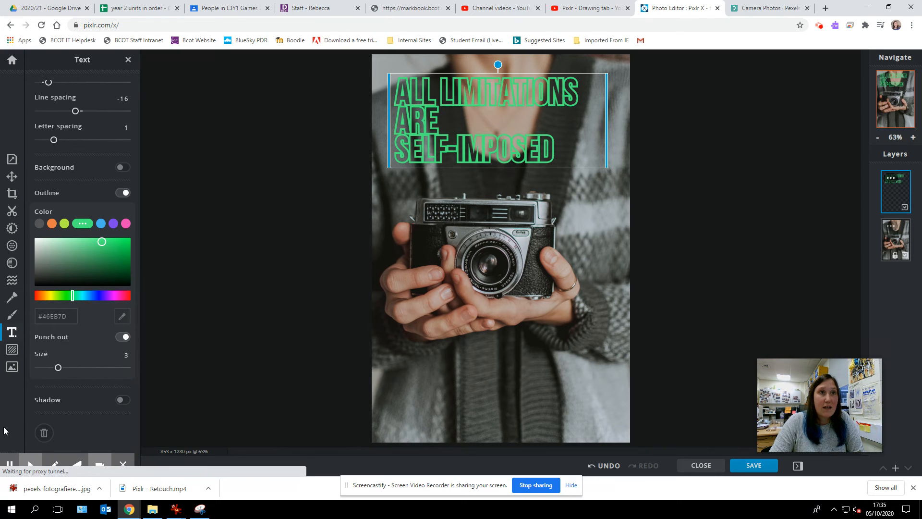
{"action": "mouse_move", "coordinate": [58, 368]}
{"action": "left_mouse_down"}
{"action": "mouse_move", "coordinate": [139, 369]}
{"action": "mouse_move", "coordinate": [38, 375]}
{"action": "mouse_move", "coordinate": [54, 370]}
{"action": "left_mouse_up"}
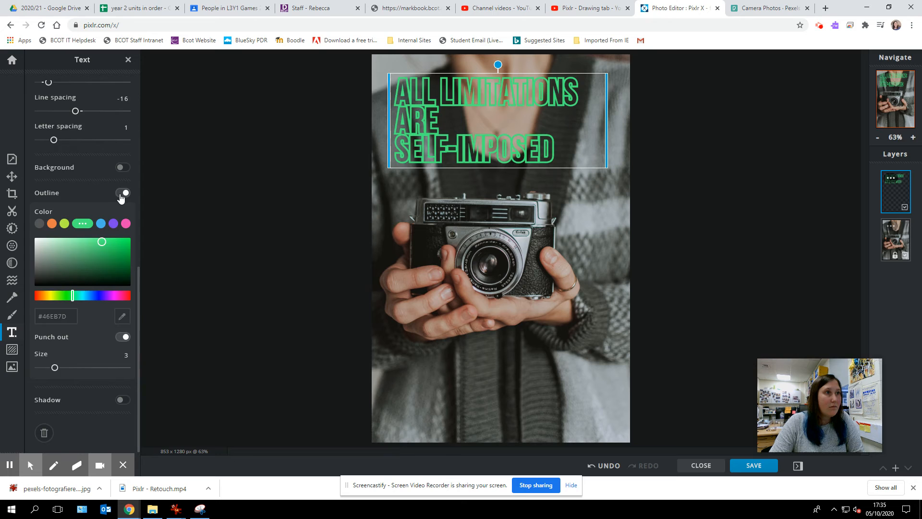
{"action": "left_click", "coordinate": [120, 194]}
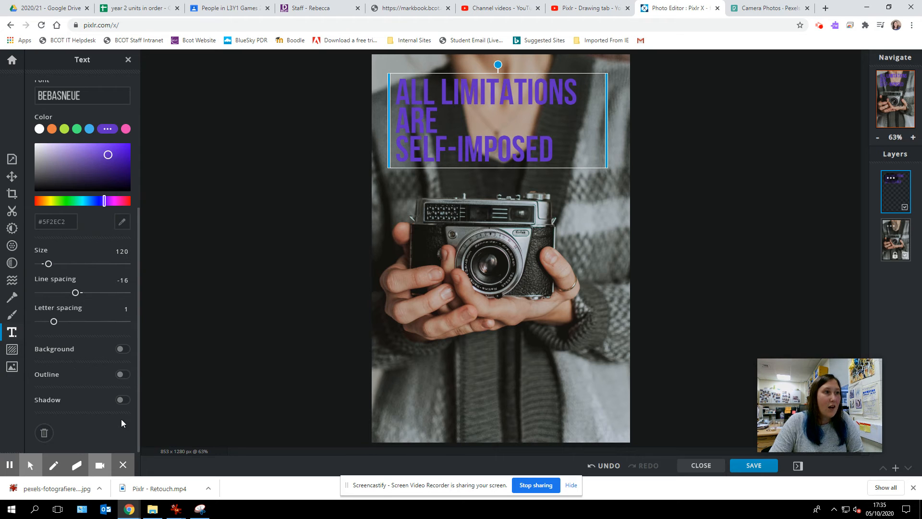
- Enable a shadow on the text and make it green #46EB7D
{"action": "left_click", "coordinate": [123, 401]}
{"action": "scroll", "coordinate": [79, 402], "scroll_direction": "down", "scroll_amount": 3}
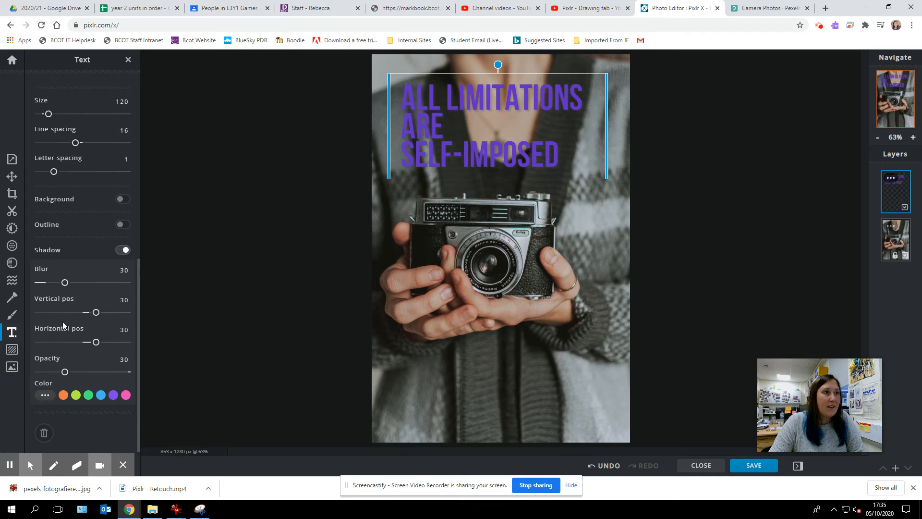
{"action": "left_click", "coordinate": [90, 396]}
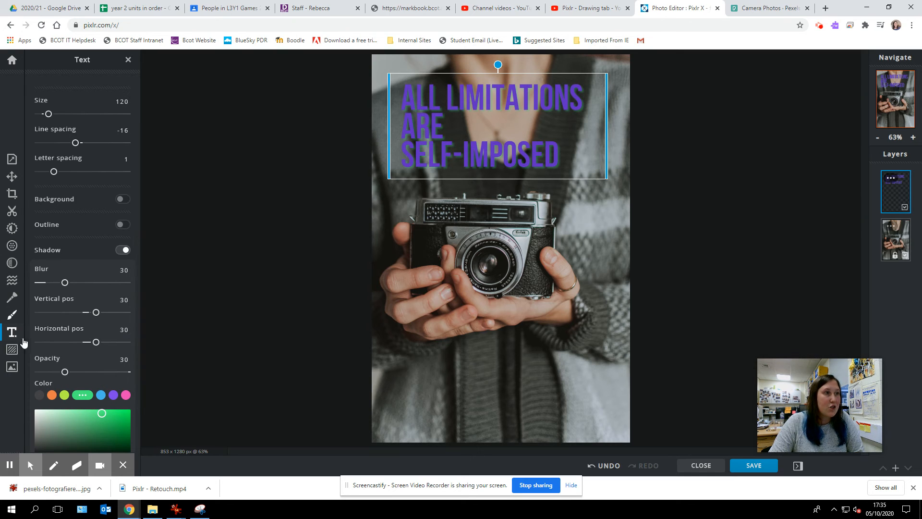
- Set the shadow's blur to 9, vertical position to -11, horizontal position to 11 and opacity to 64
{"action": "scroll", "coordinate": [80, 374], "scroll_direction": "down", "scroll_amount": 1}
{"action": "left_click_drag", "start_coordinate": [66, 236], "coordinate": [46, 240]}
{"action": "left_click_drag", "start_coordinate": [96, 267], "coordinate": [89, 324]}
{"action": "left_click", "coordinate": [63, 323]}
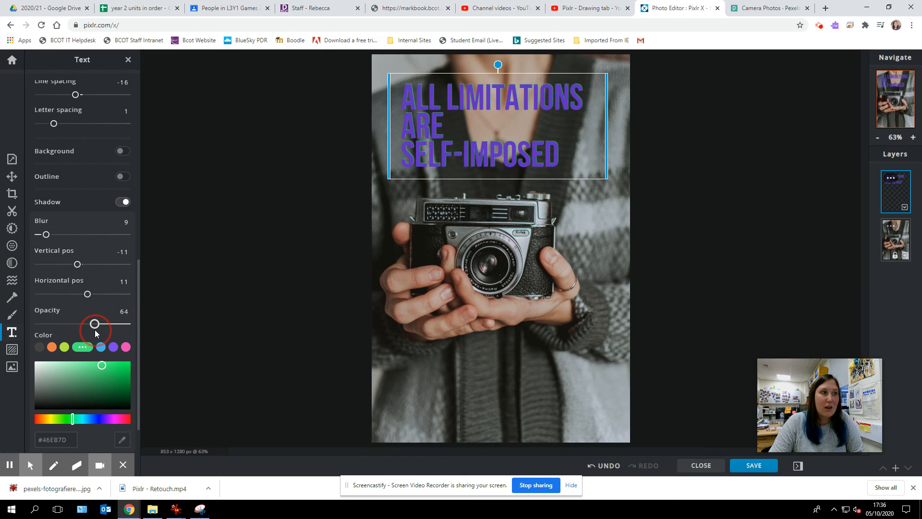
{"action": "scroll", "coordinate": [94, 347], "scroll_direction": "down", "scroll_amount": 1}
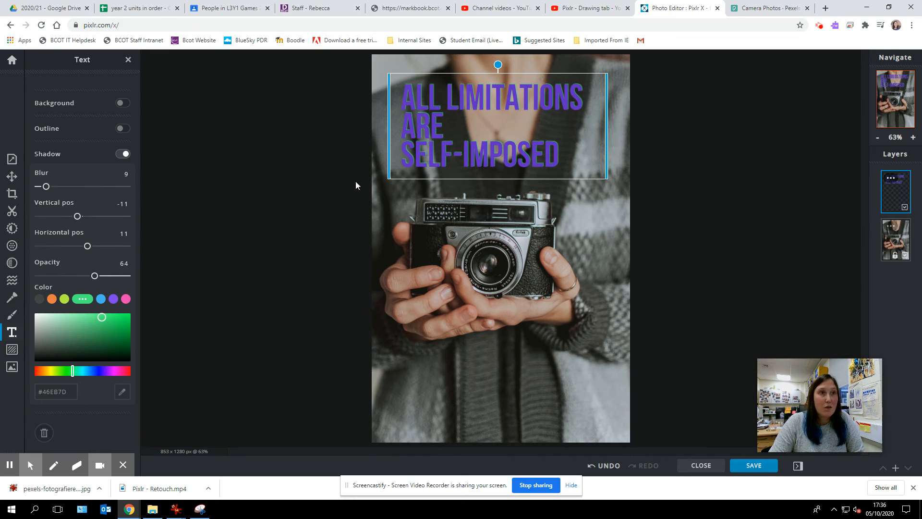
- Move the text block slightly down and rotate it slightly clockwise
{"action": "mouse_move", "coordinate": [511, 114]}
{"action": "left_mouse_down"}
{"action": "mouse_move", "coordinate": [516, 409]}
{"action": "mouse_move", "coordinate": [505, 119]}
{"action": "left_mouse_up"}
{"action": "mouse_move", "coordinate": [501, 75]}
{"action": "left_mouse_down"}
{"action": "mouse_move", "coordinate": [487, 69]}
{"action": "mouse_move", "coordinate": [475, 85]}
{"action": "mouse_move", "coordinate": [503, 83]}
{"action": "left_mouse_up"}
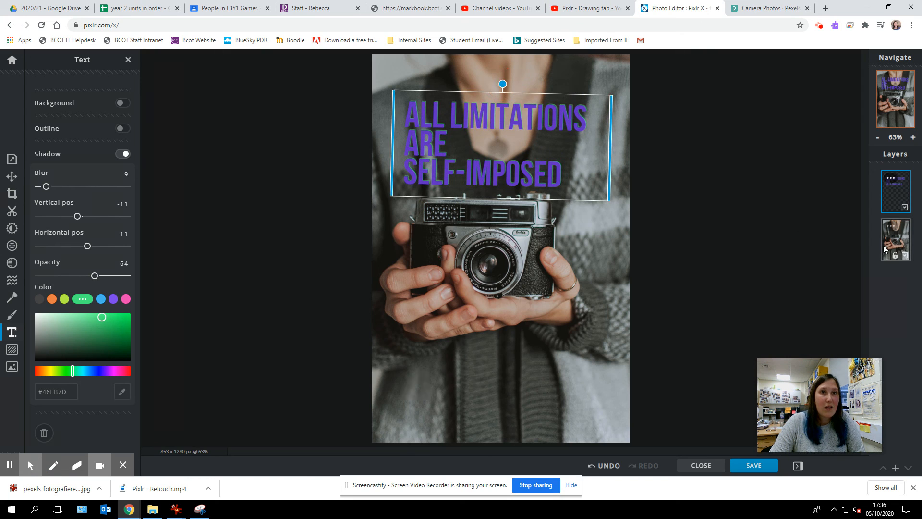